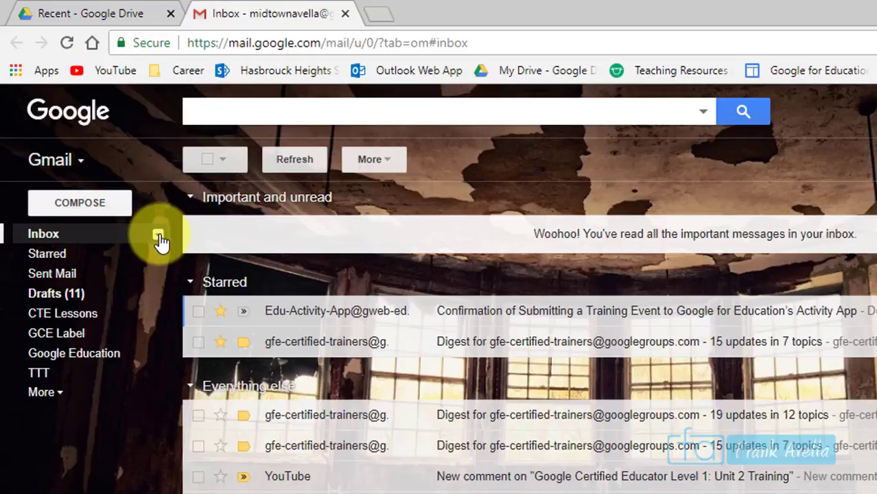
# Switch the inbox type to Default, then view the Social, Promotions, Updates, Forums and Primary tabs
pyautogui.click(159, 237)
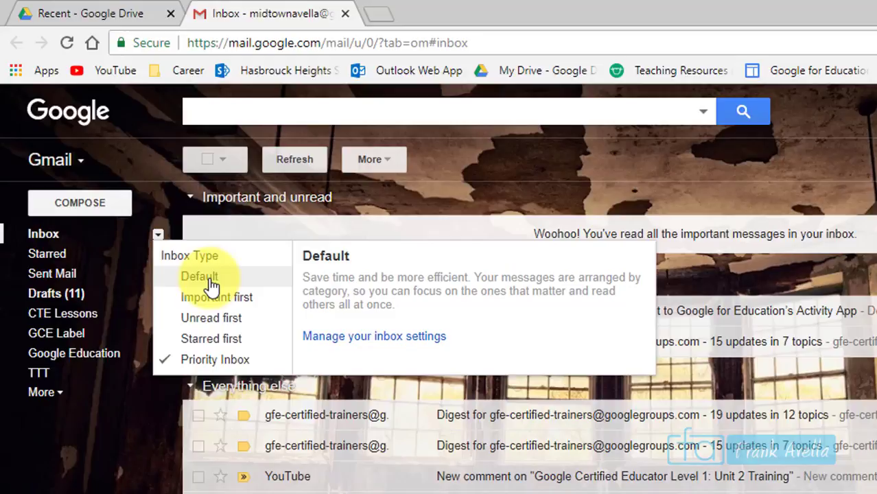
pyautogui.click(201, 277)
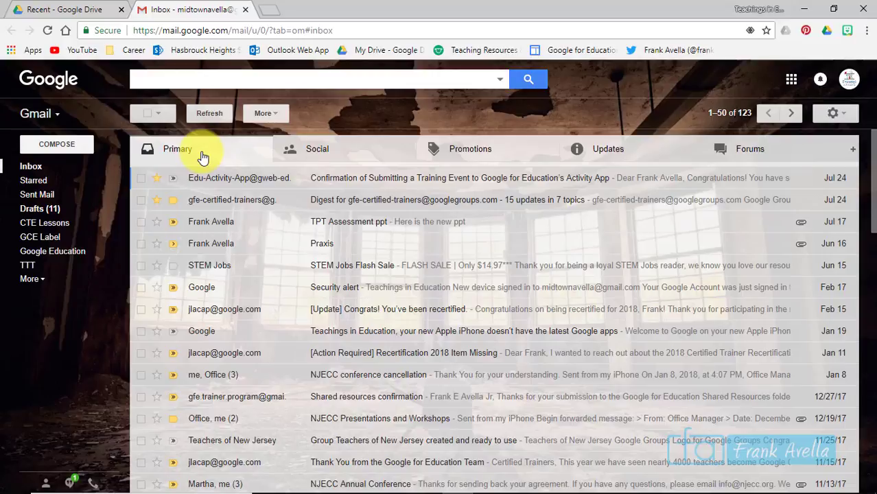
pyautogui.click(335, 153)
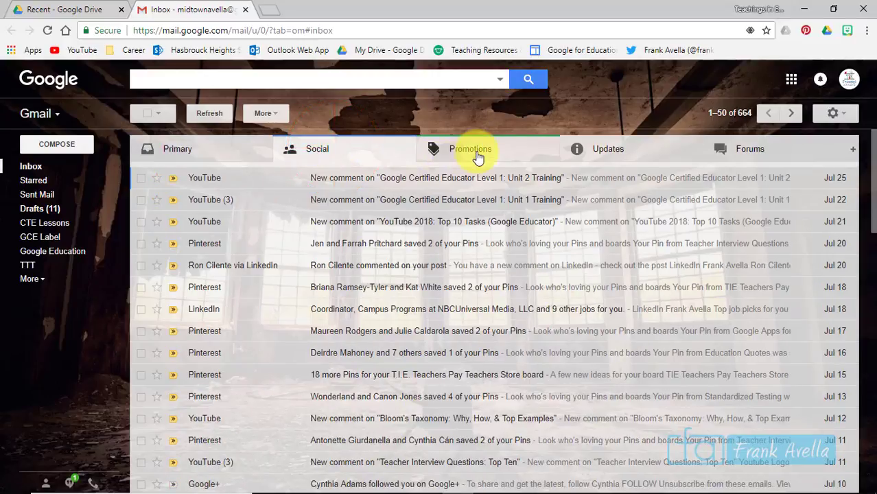
pyautogui.click(479, 156)
pyautogui.click(610, 155)
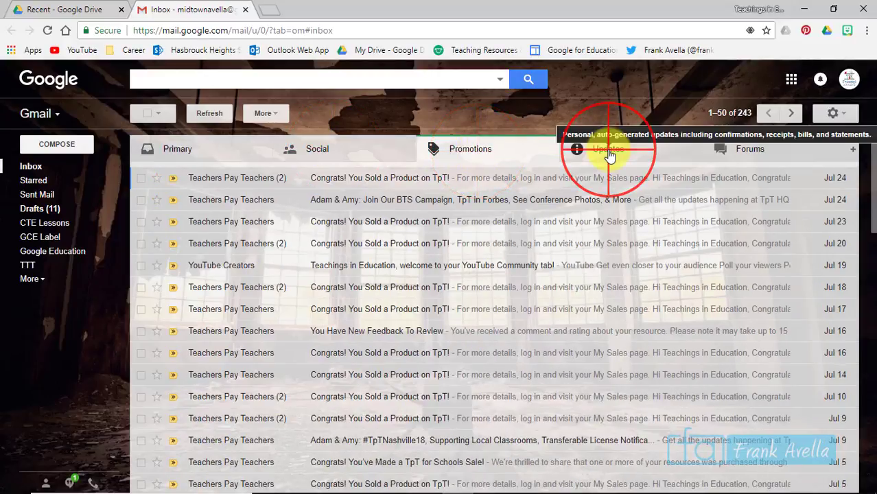
pyautogui.click(773, 158)
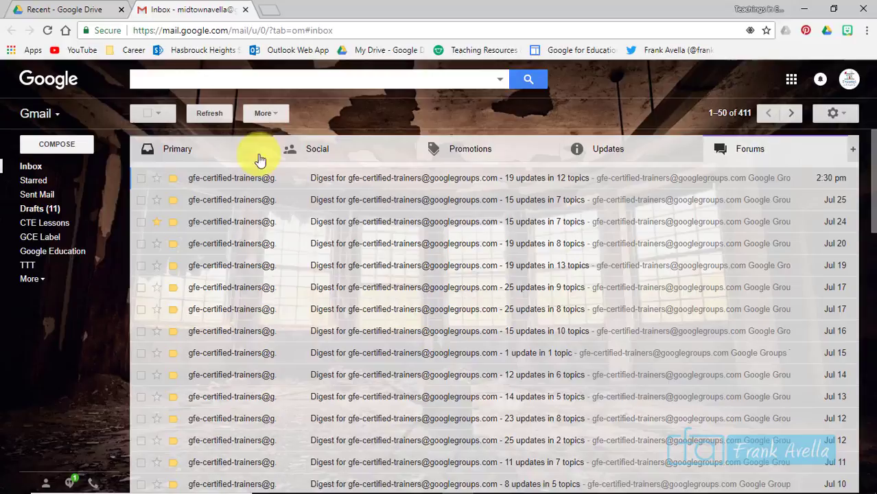
pyautogui.click(190, 154)
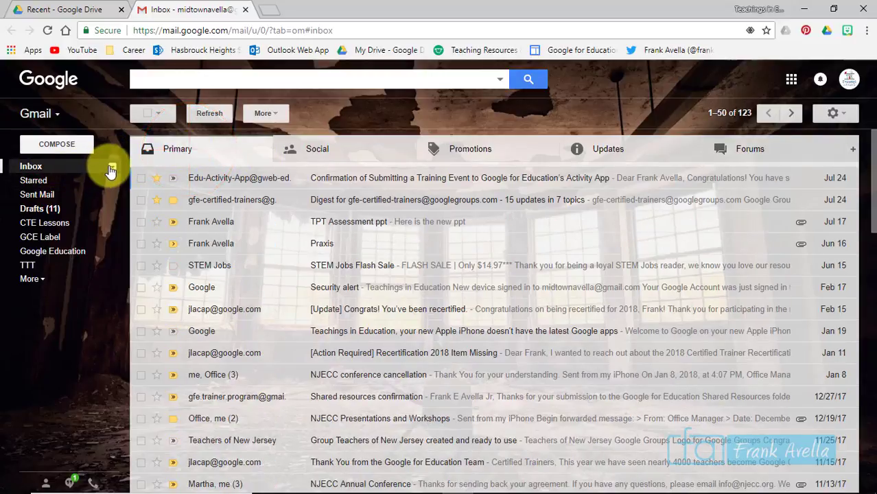
# Try the Important first inbox type, then settle on Priority Inbox
pyautogui.click(111, 171)
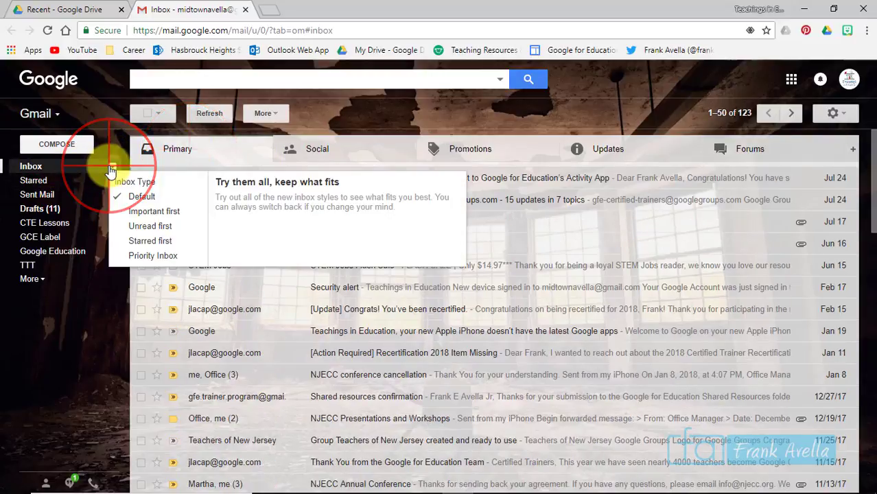
pyautogui.click(152, 213)
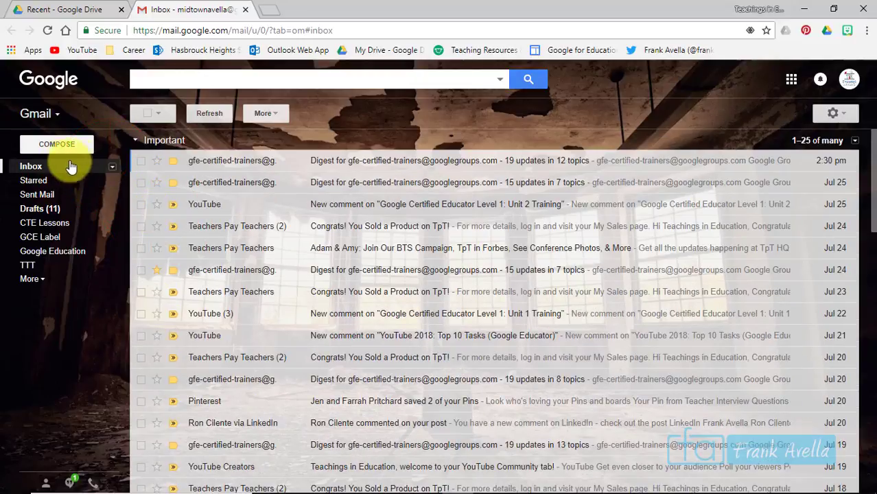
pyautogui.click(112, 169)
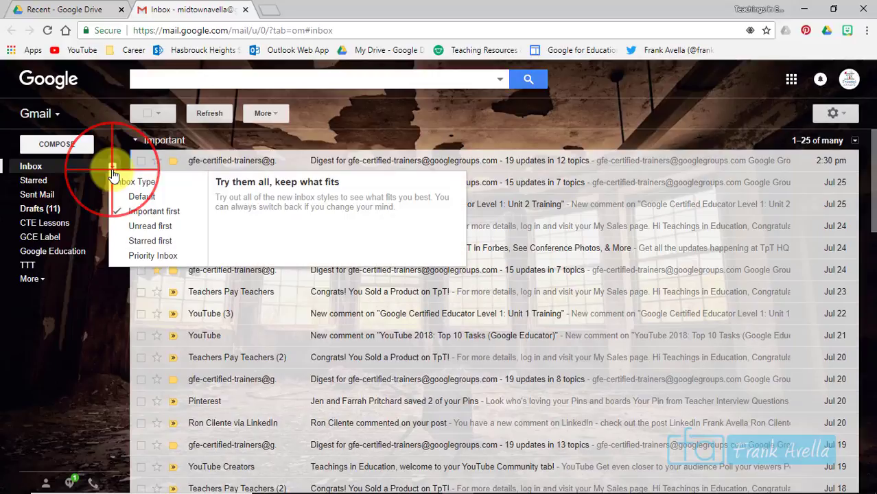
pyautogui.click(153, 256)
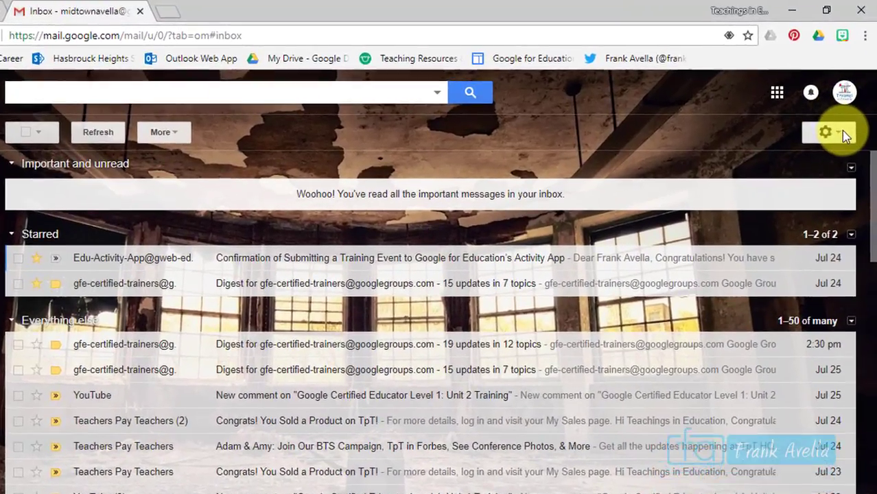
pyautogui.click(836, 114)
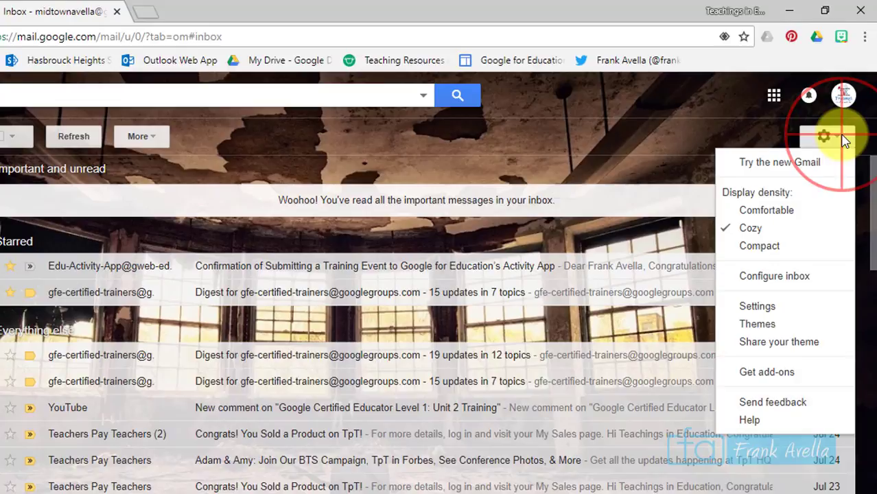
pyautogui.click(765, 307)
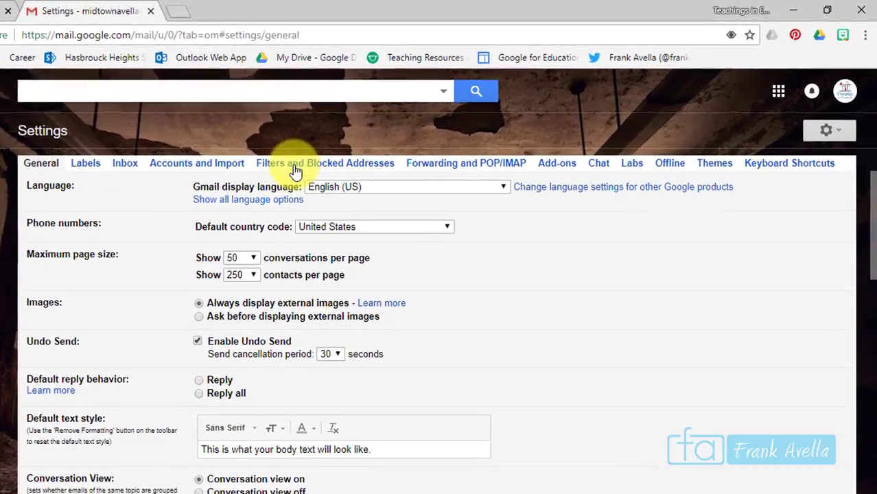
pyautogui.click(369, 141)
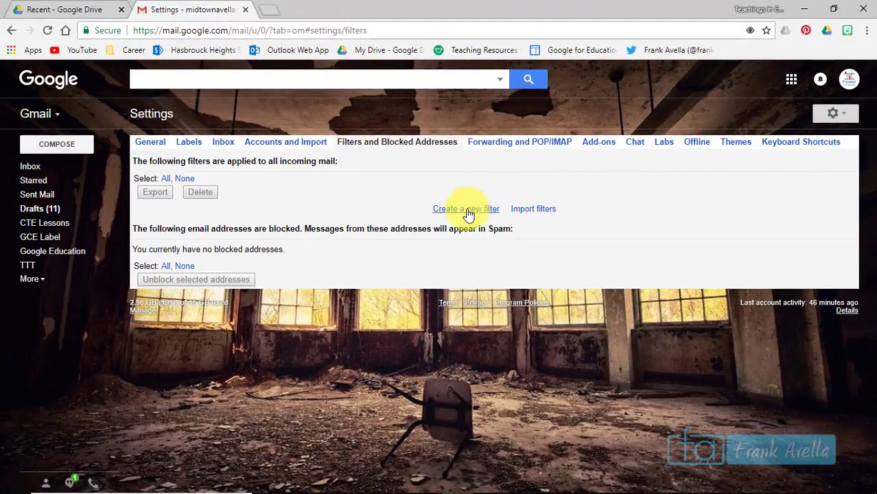
pyautogui.click(466, 209)
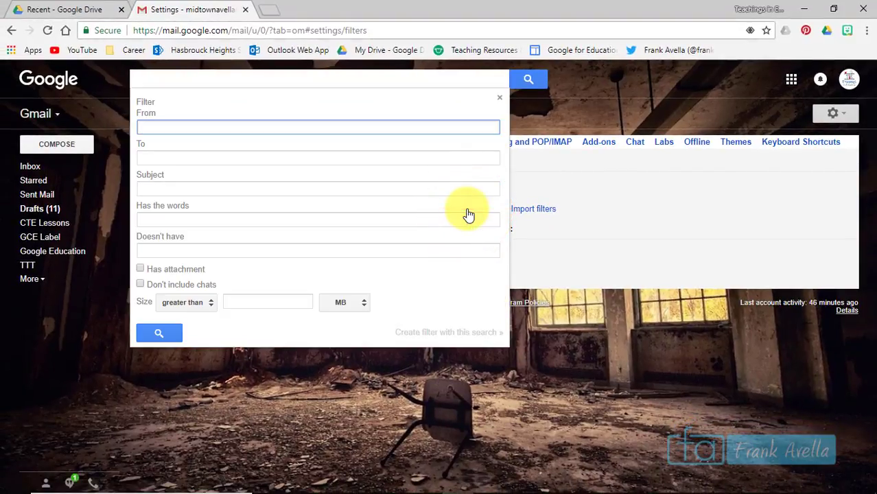
pyautogui.click(644, 113)
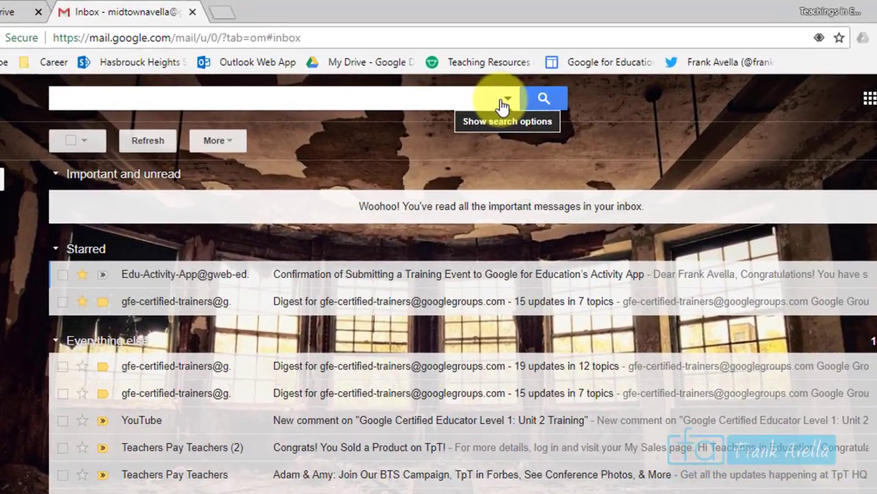
# Open the advanced search options and enter 'youtube creators' as the sender in the From field
pyautogui.click(506, 102)
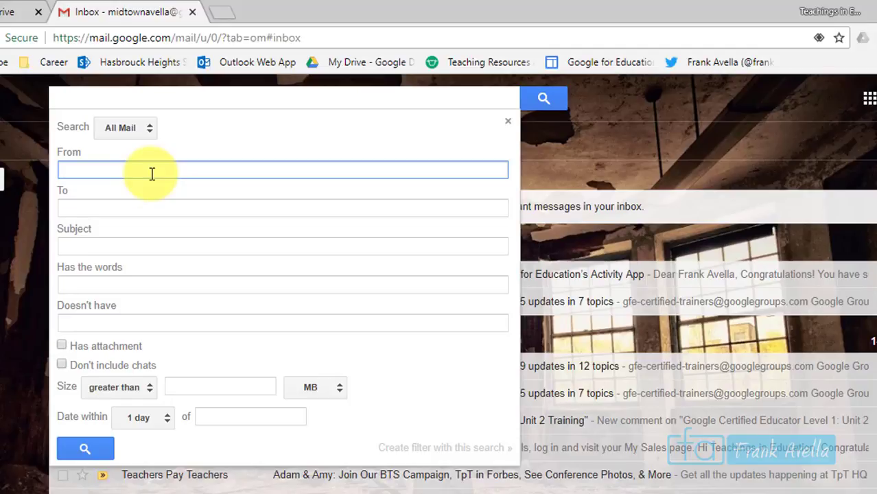
pyautogui.write('youtube cree')
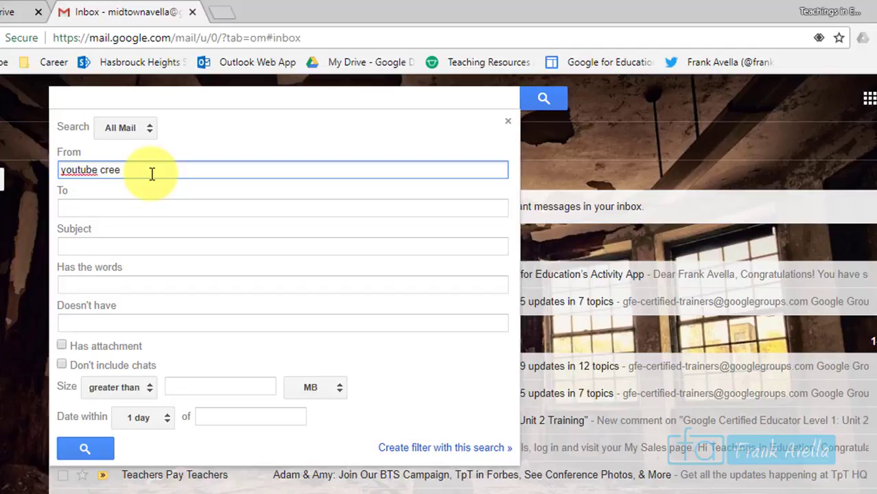
pyautogui.press('BackSpace')
pyautogui.write('ators')
pyautogui.click(173, 171)
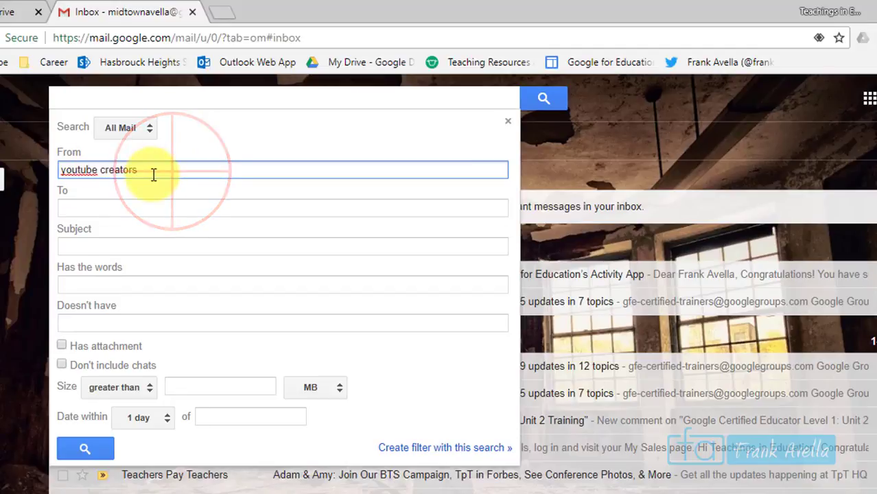
pyautogui.moveTo(173, 171); pyautogui.dragTo(115, 191)
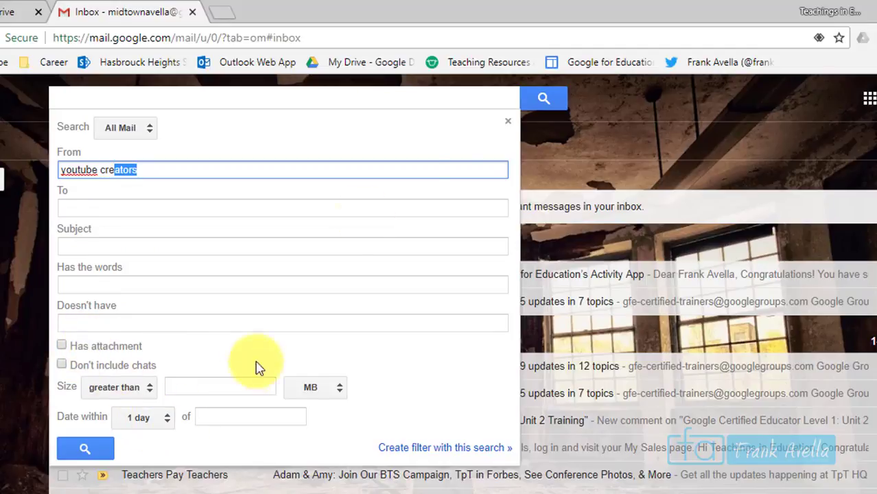
# Turn the youtube creators search into a filter that applies the Google Education label
pyautogui.click(415, 448)
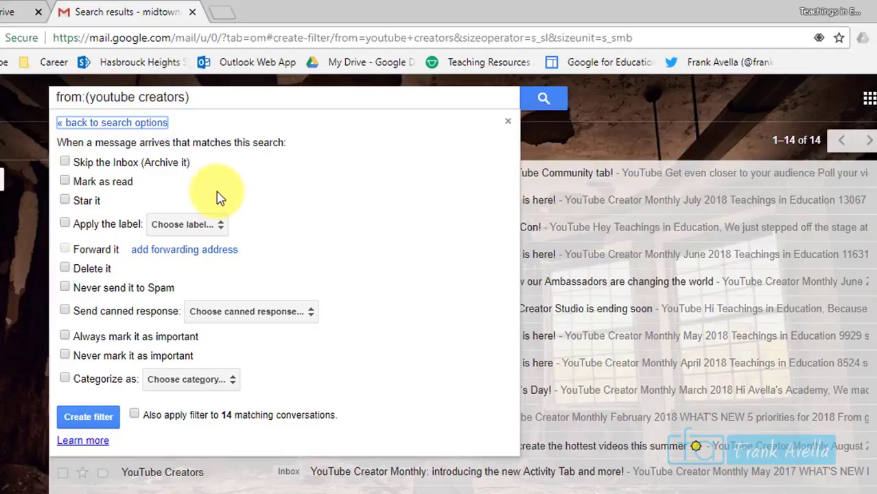
pyautogui.click(218, 225)
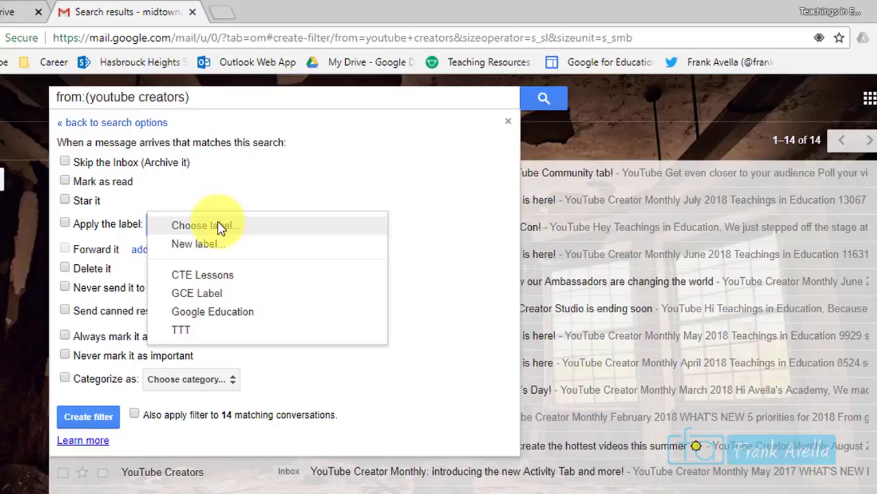
pyautogui.click(218, 313)
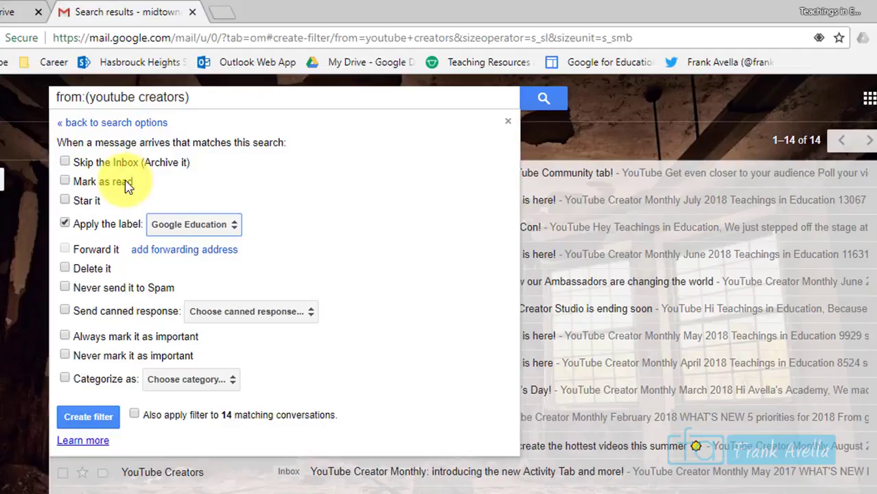
pyautogui.click(67, 252)
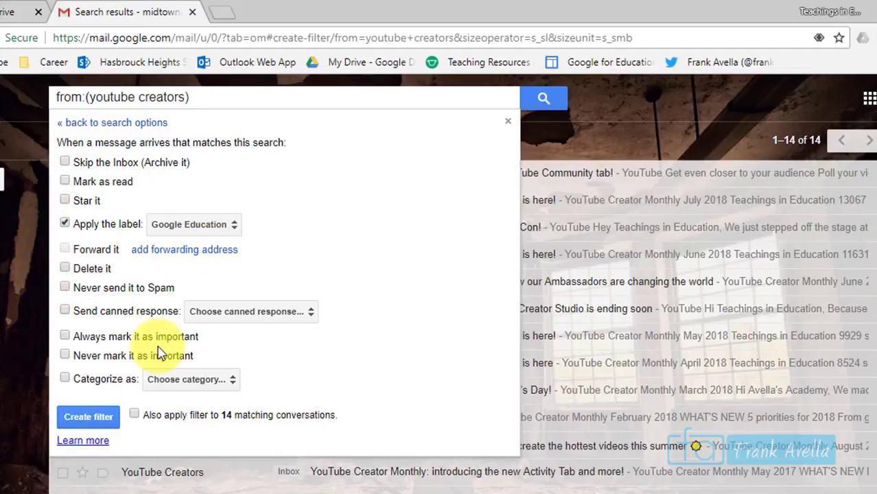
pyautogui.click(94, 421)
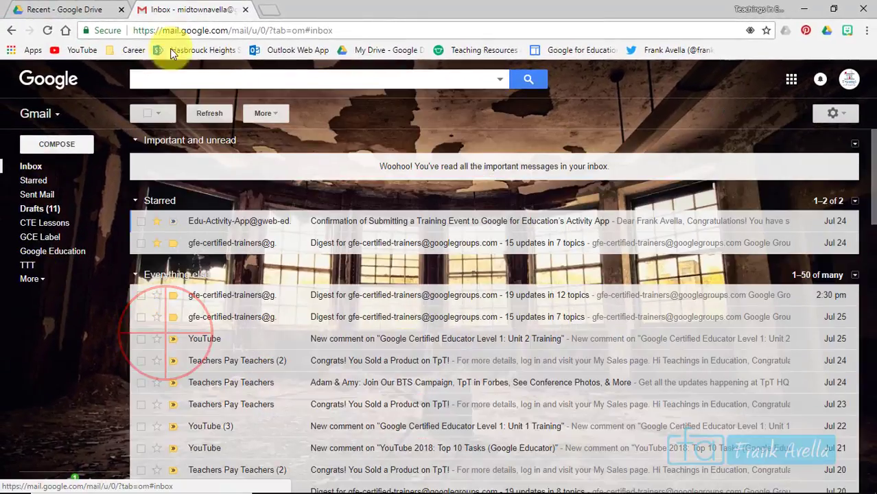
pyautogui.click(832, 113)
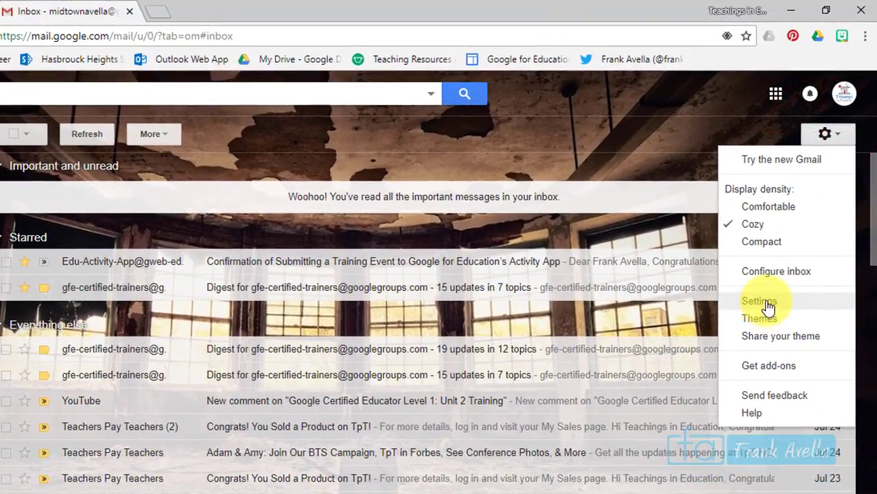
pyautogui.click(765, 285)
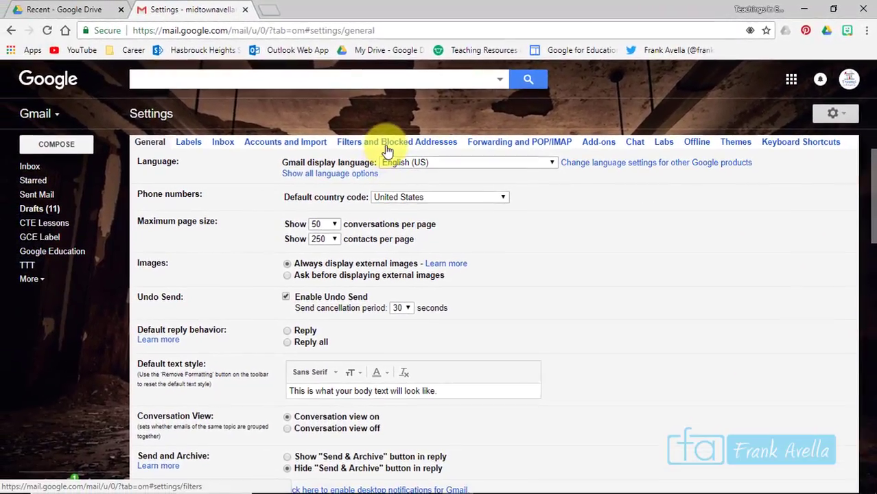
pyautogui.click(298, 168)
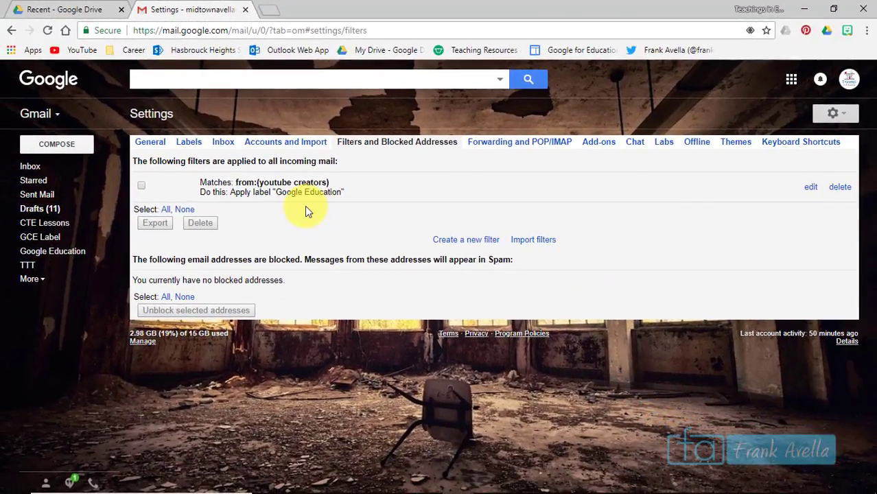
pyautogui.click(31, 167)
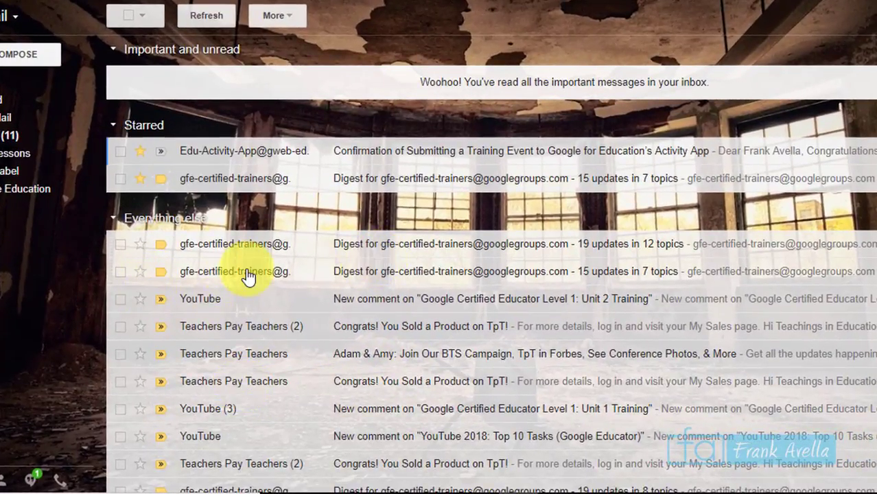
# Star the newest 19-update digest and unstar the Jul 24 15-update digest, refreshing the inbox after each
pyautogui.click(140, 248)
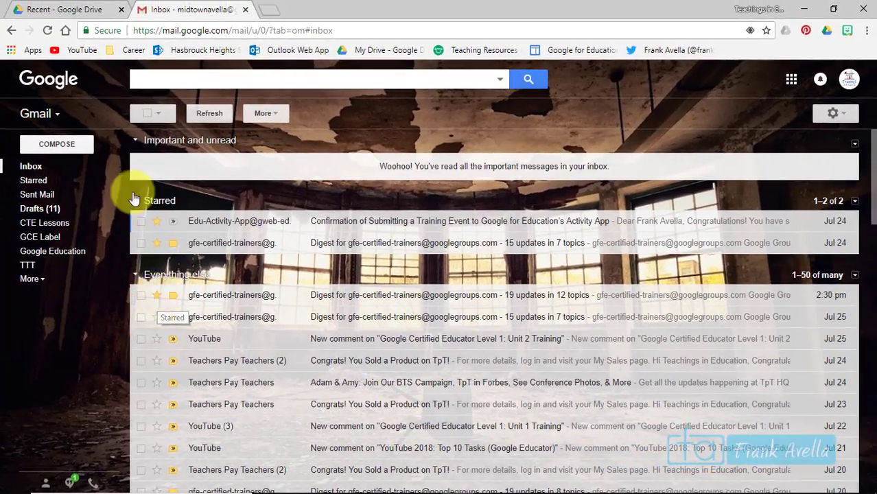
pyautogui.click(36, 168)
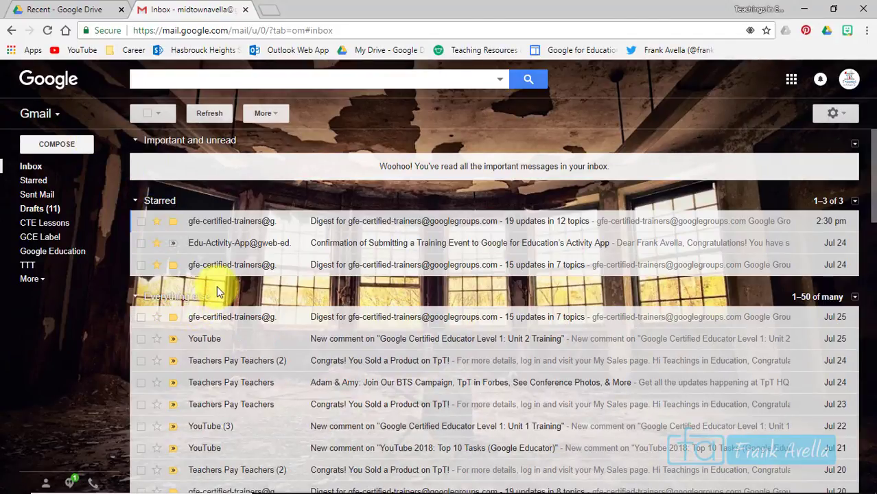
pyautogui.click(158, 268)
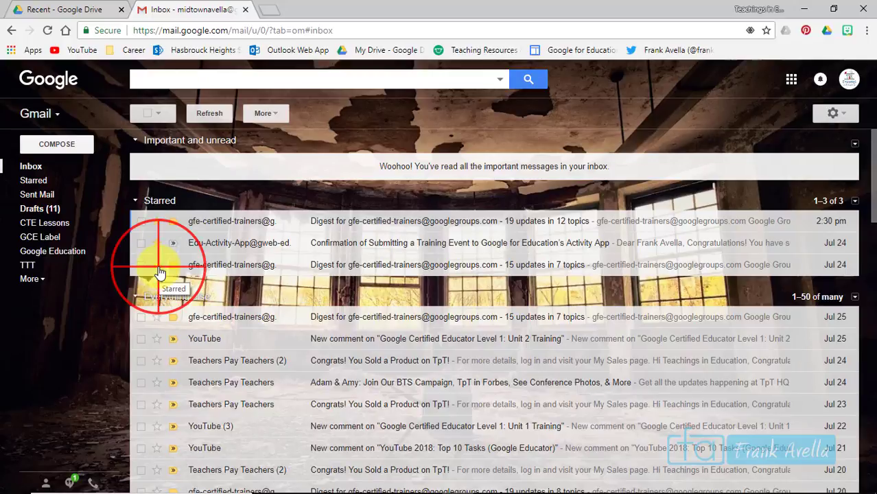
pyautogui.click(34, 169)
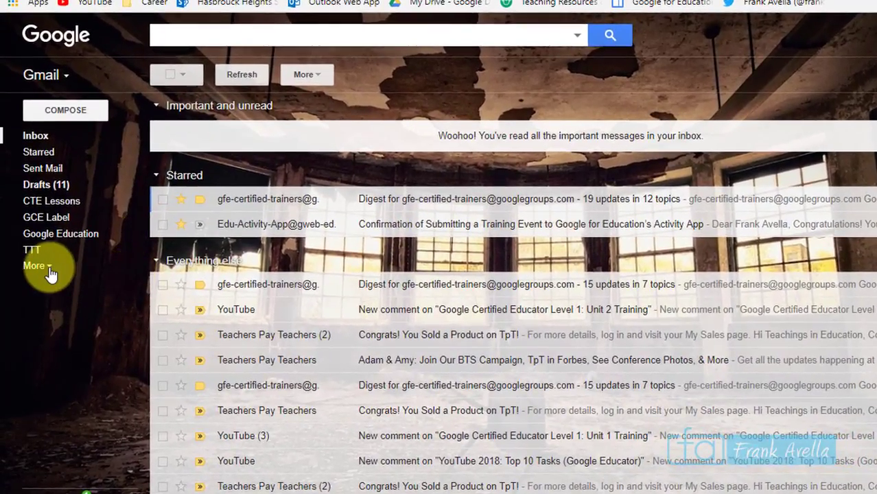
# Create a new label named 'YouTube Comments' from the sidebar's More section
pyautogui.click(49, 269)
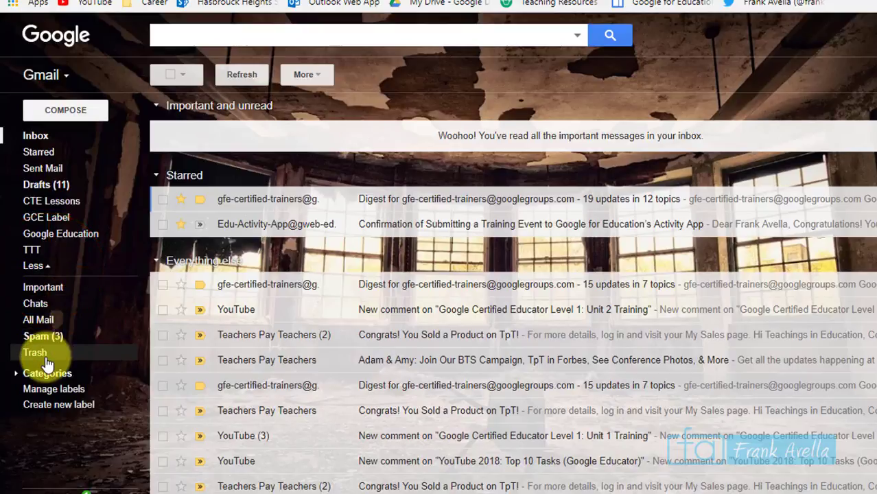
pyautogui.click(39, 407)
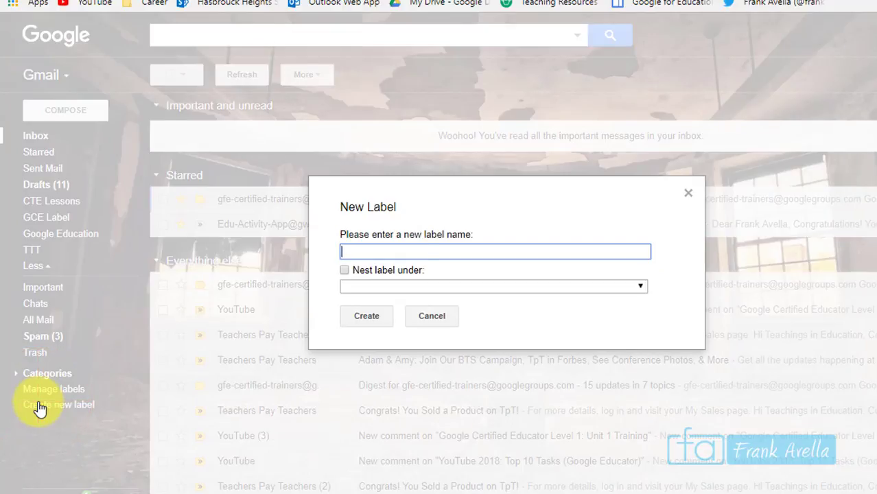
pyautogui.write('YouTube Comments')
pyautogui.click(371, 317)
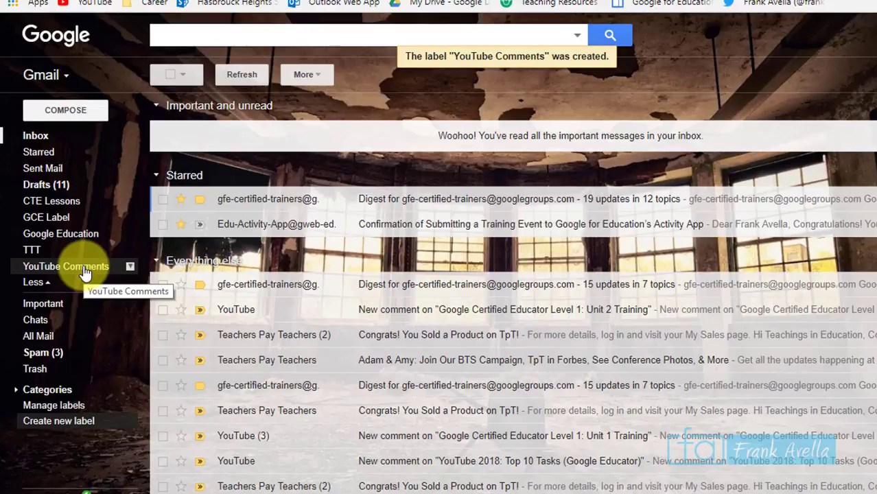
# Move the Unit 2 Training comment email into YouTube Comments, then open it from that label
pyautogui.click(532, 319)
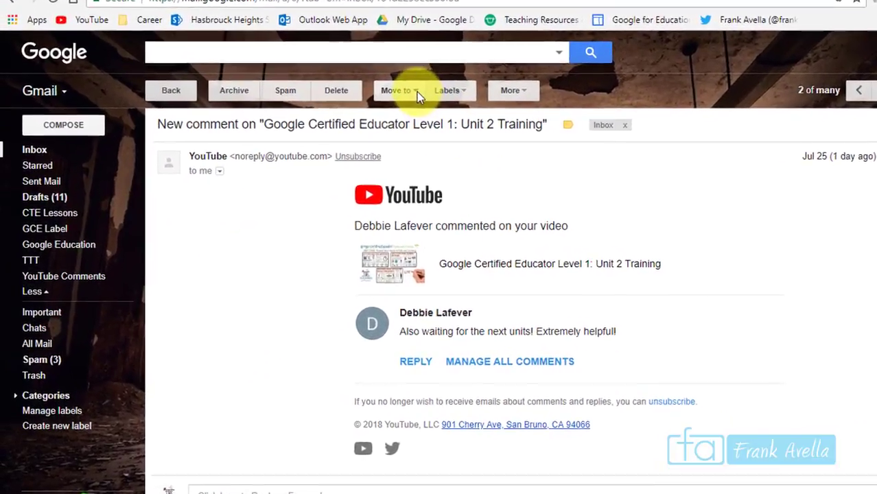
pyautogui.click(371, 114)
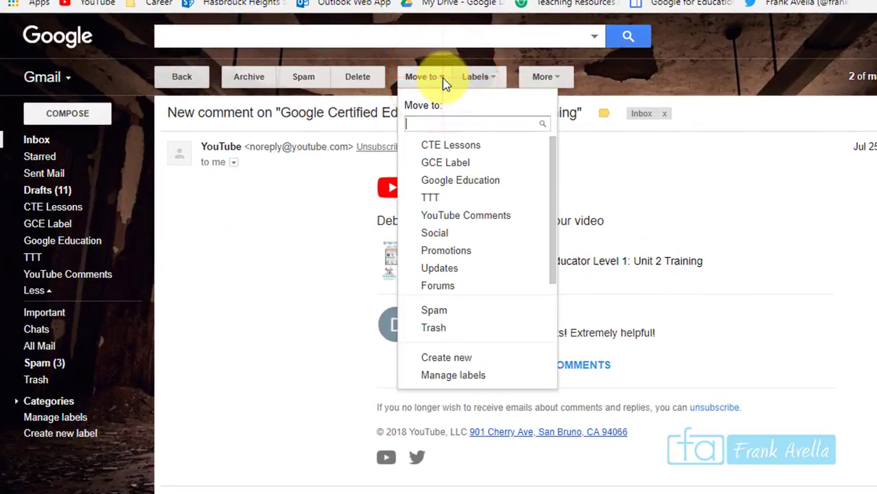
pyautogui.click(429, 217)
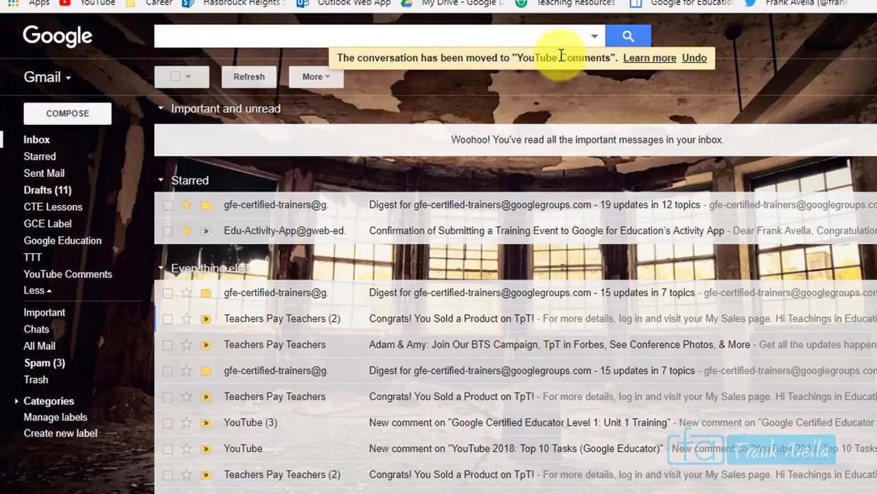
pyautogui.click(96, 279)
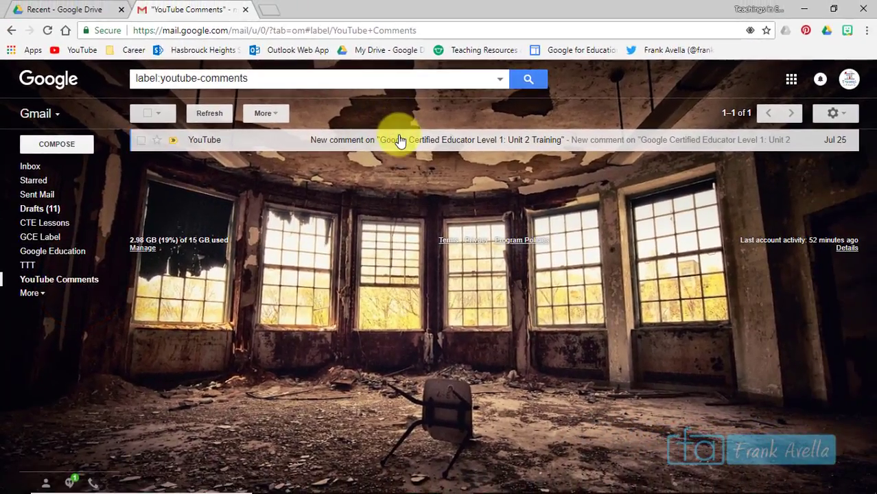
pyautogui.click(385, 141)
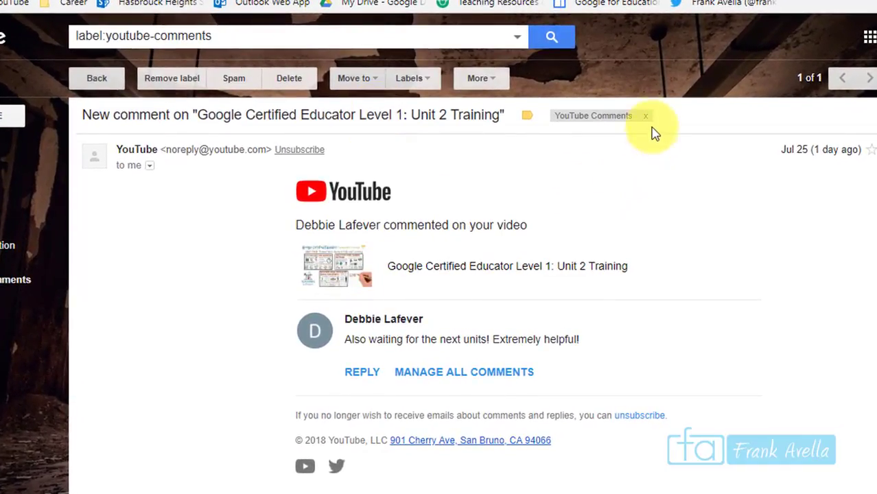
# Remove YouTube Comments from the Unit 2 Training email, confirm the label is empty, return to Inbox
pyautogui.click(420, 79)
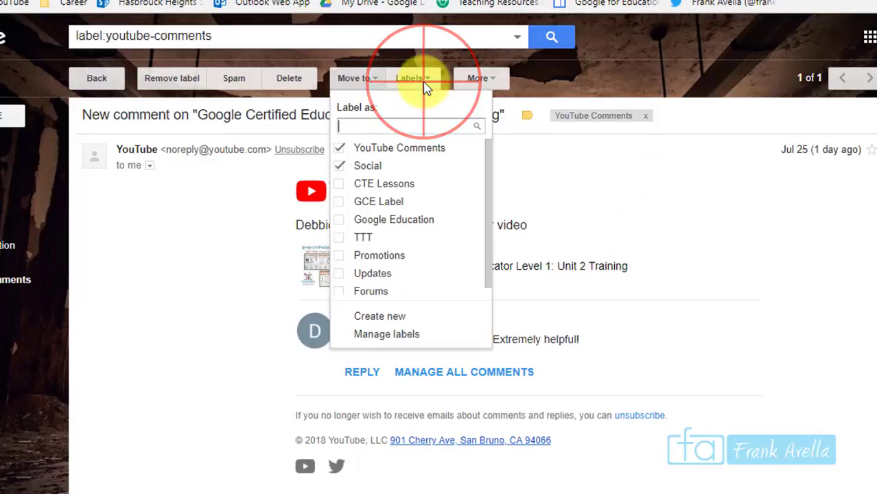
pyautogui.click(340, 149)
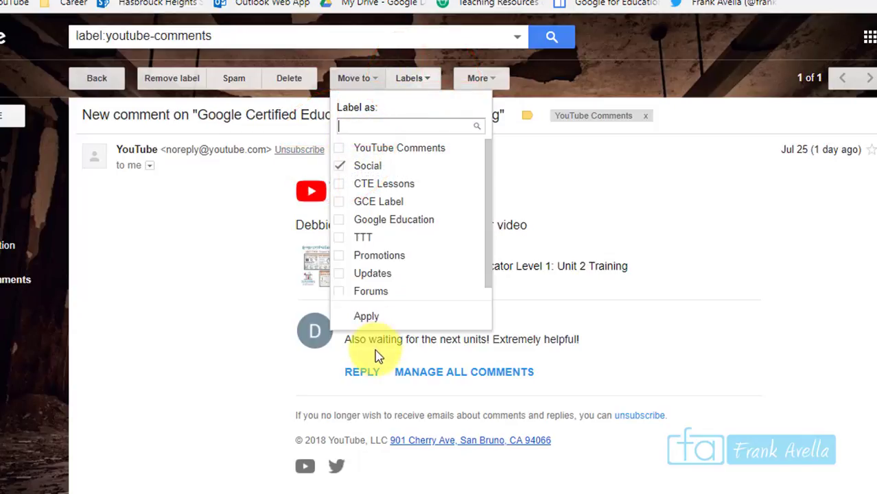
pyautogui.click(406, 320)
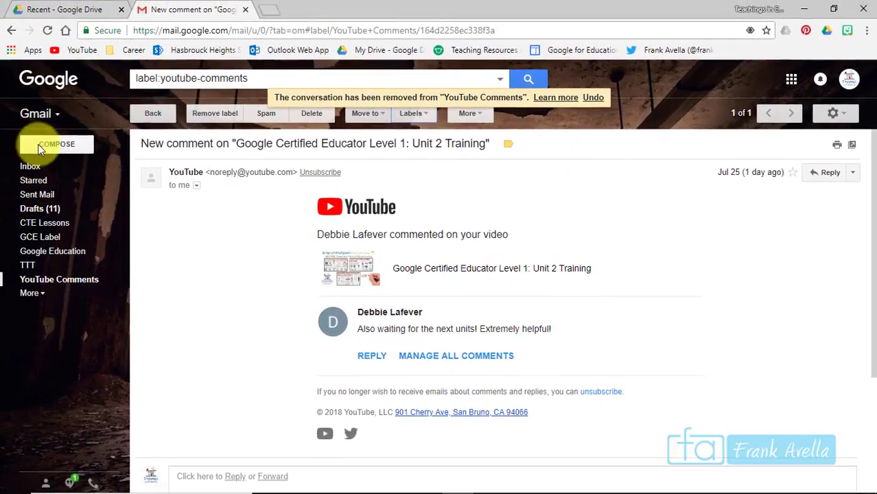
pyautogui.click(30, 168)
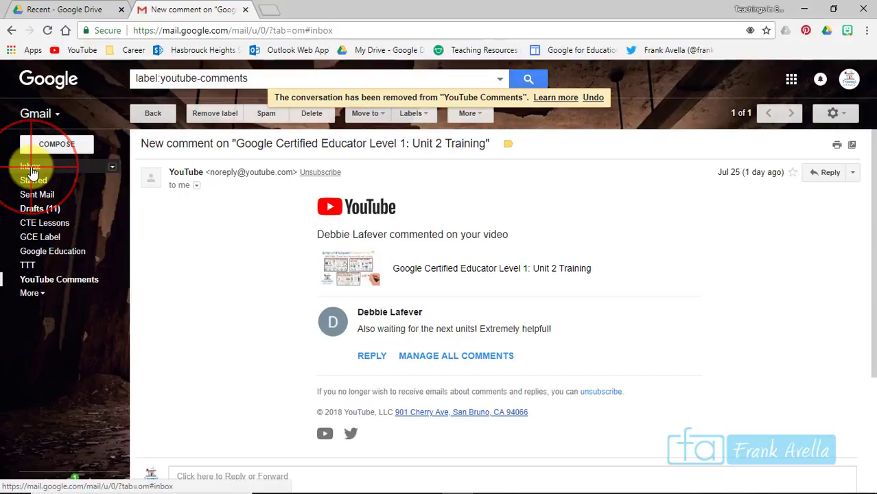
pyautogui.click(56, 280)
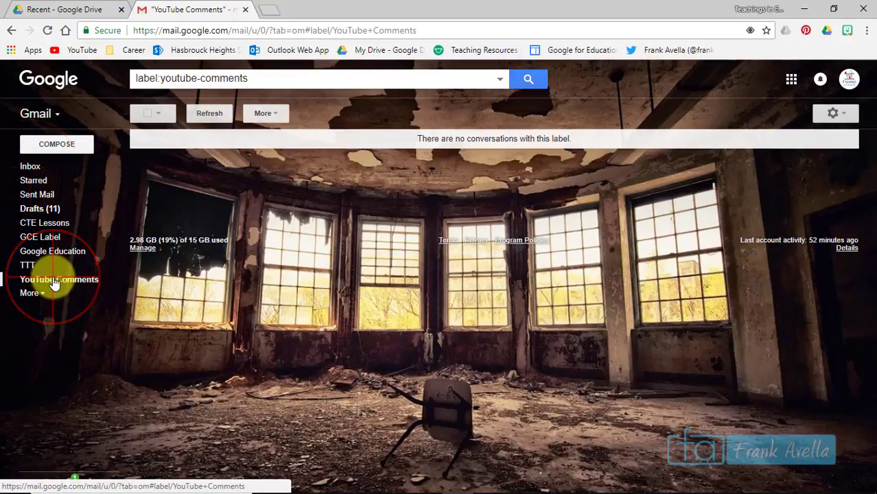
pyautogui.click(30, 165)
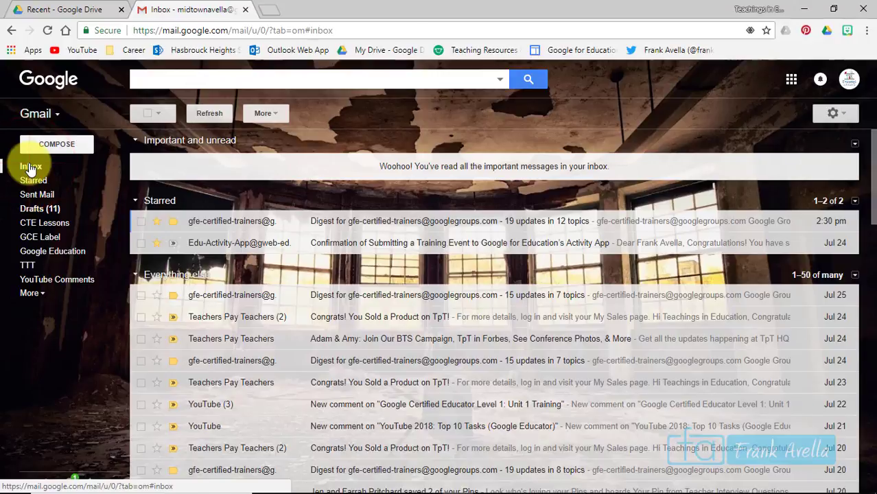
# Create a new label named 'Newer Label'
pyautogui.click(33, 294)
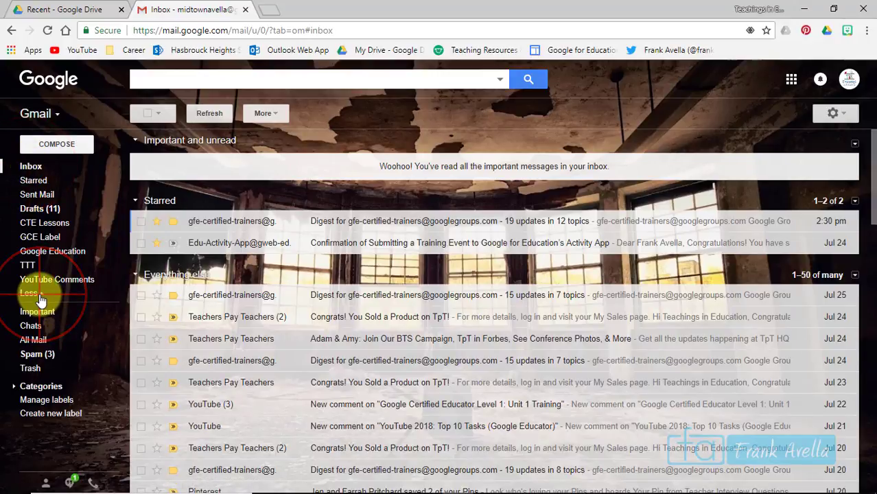
pyautogui.click(41, 415)
pyautogui.write('Newer Label')
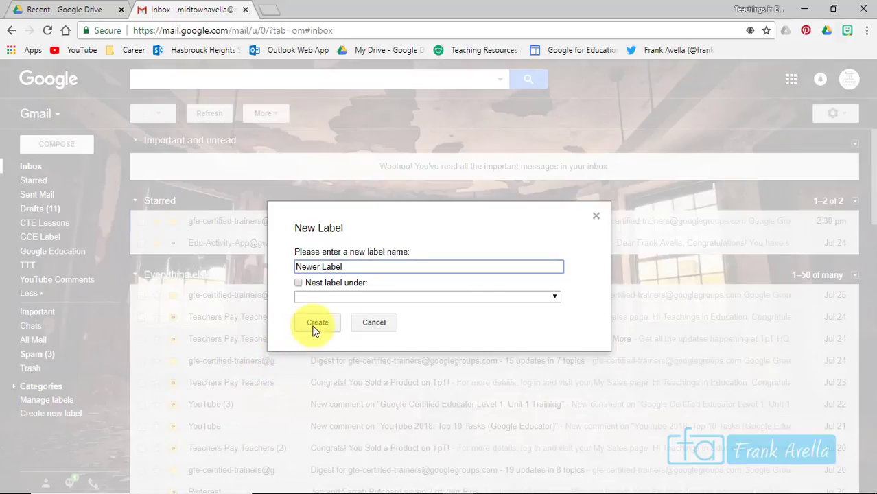
pyautogui.click(314, 323)
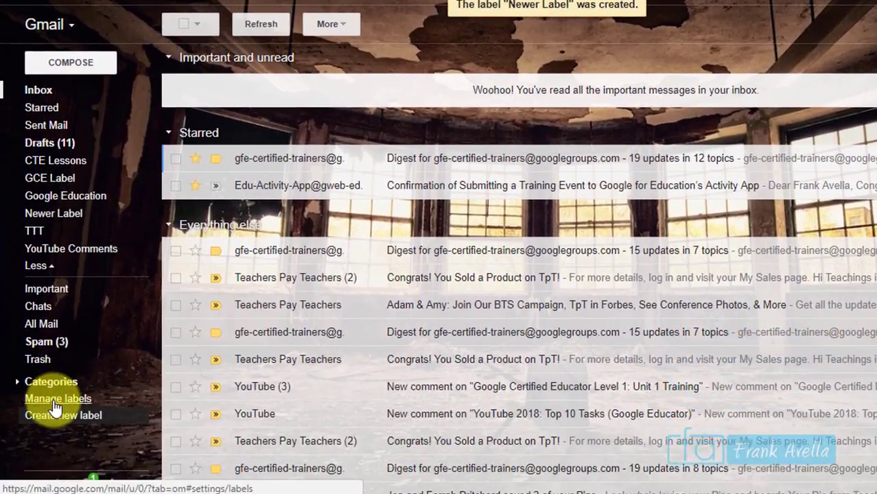
# Delete Newer Label in the label settings and return to the inbox
pyautogui.click(56, 397)
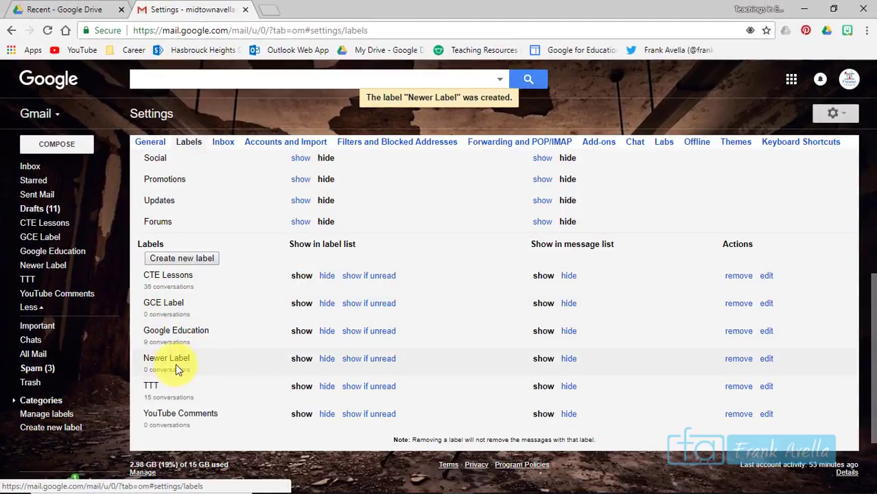
pyautogui.click(740, 360)
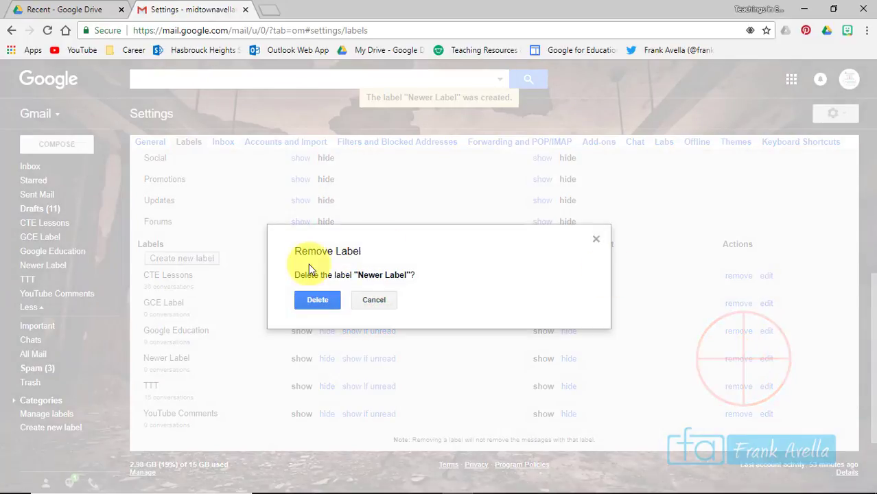
pyautogui.click(316, 297)
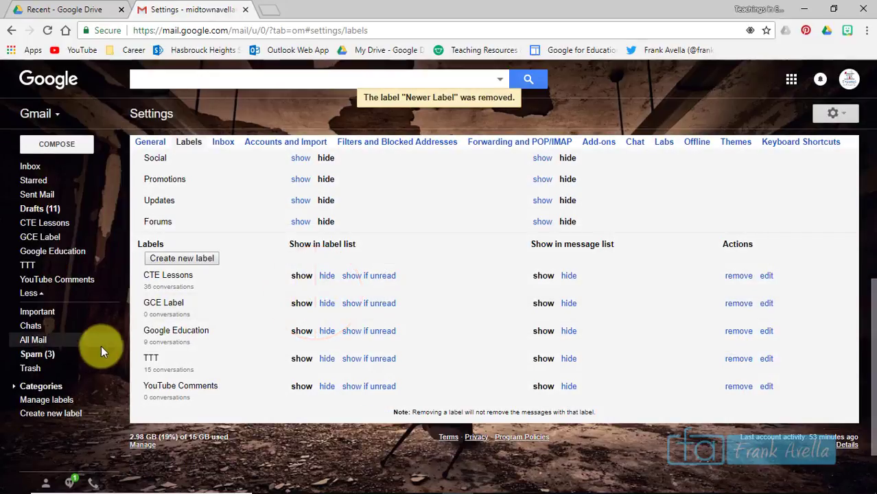
pyautogui.click(27, 167)
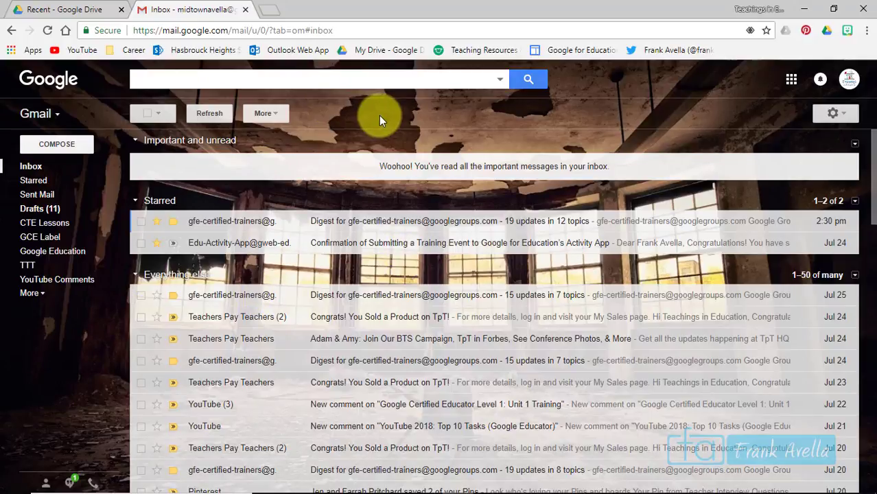
# Search the mailbox for 'youtube creators' to list the 38 matching conversations
pyautogui.click(265, 82)
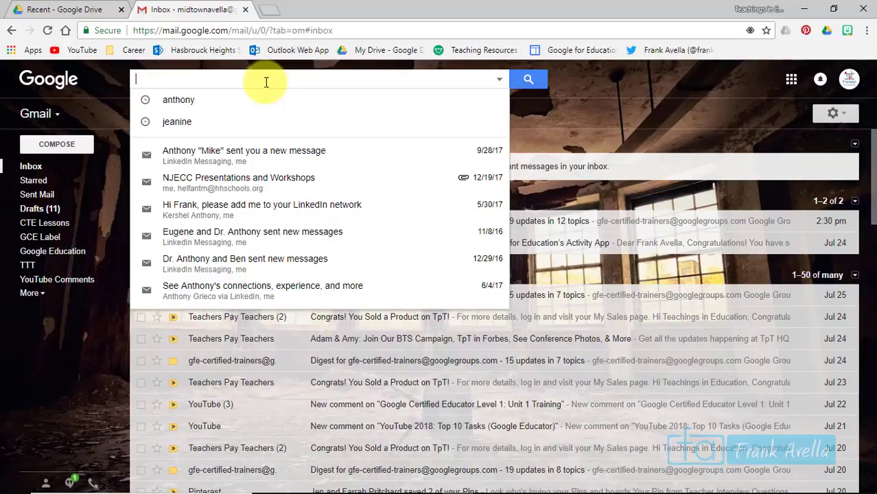
pyautogui.write('yout')
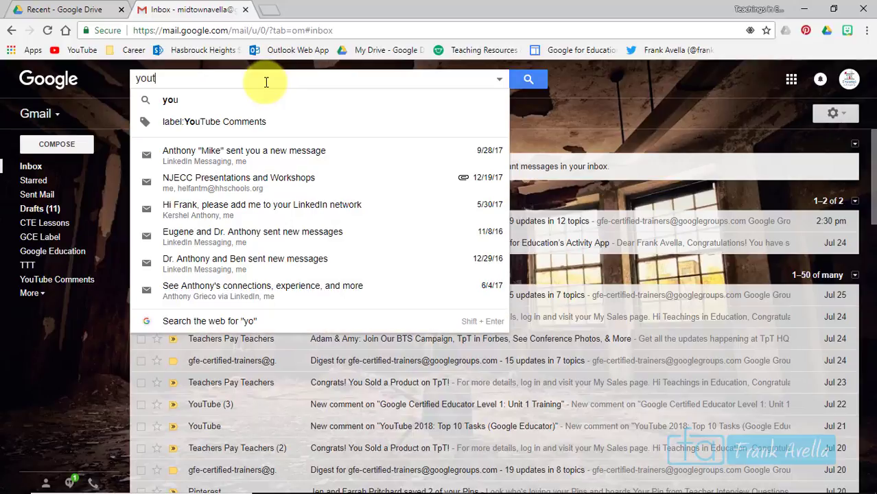
pyautogui.write('ube creators')
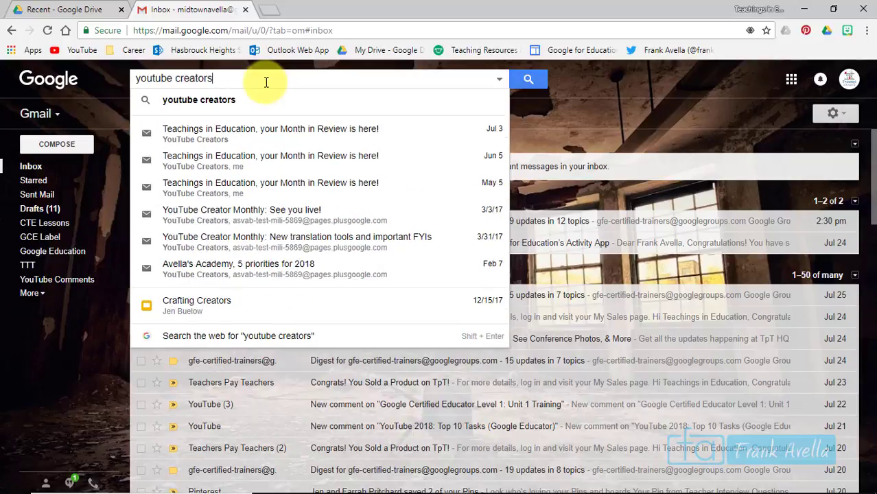
pyautogui.press('Return')
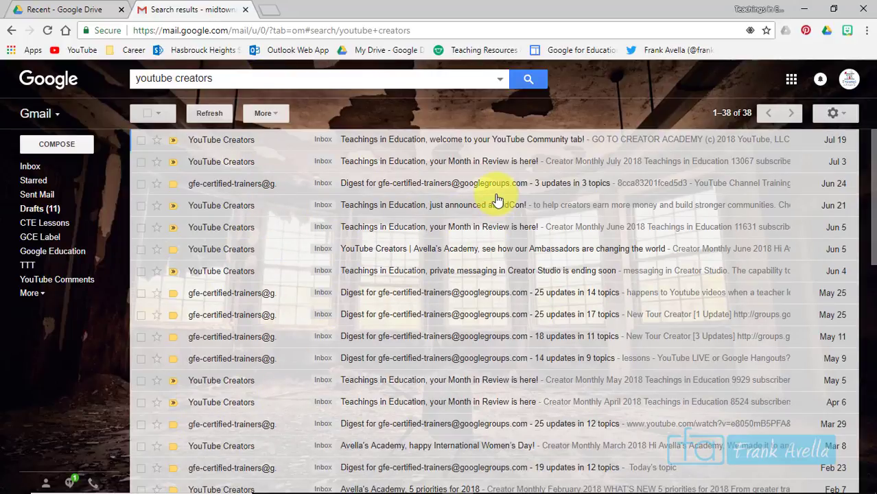
# Filter the youtube creators search to mail from youtube creators (14 results), then reopen the advanced search options
pyautogui.click(499, 81)
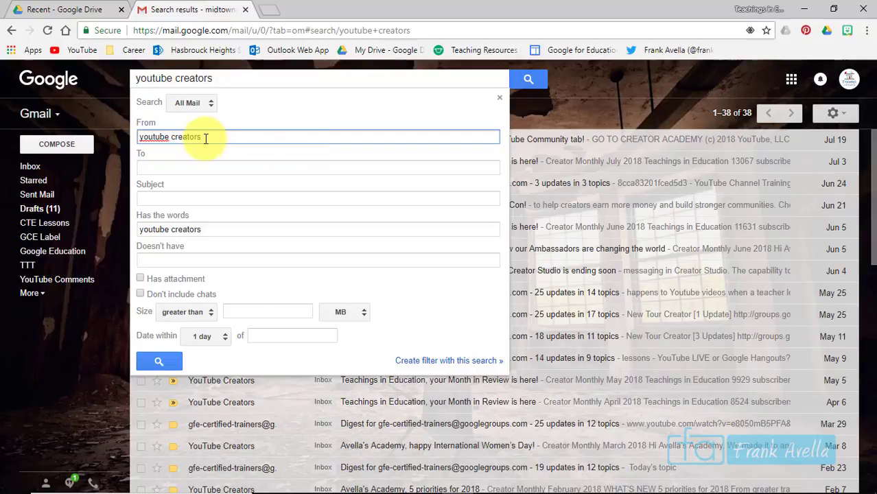
pyautogui.click(150, 361)
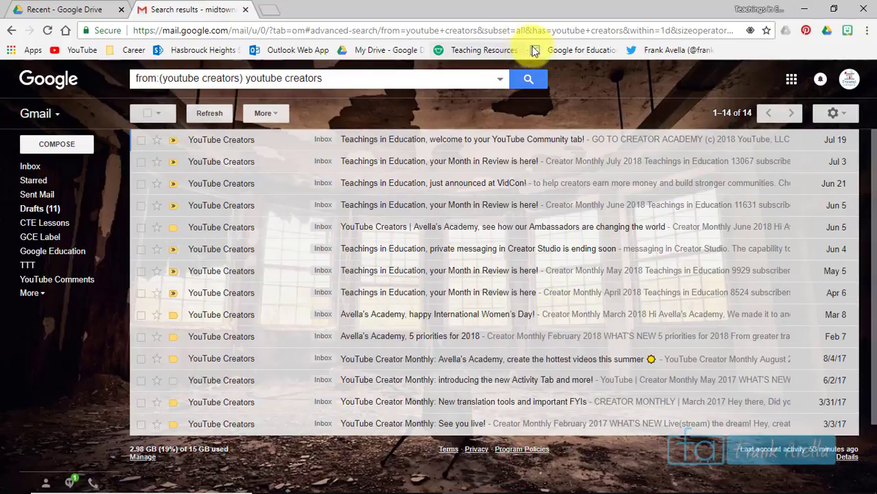
pyautogui.click(501, 81)
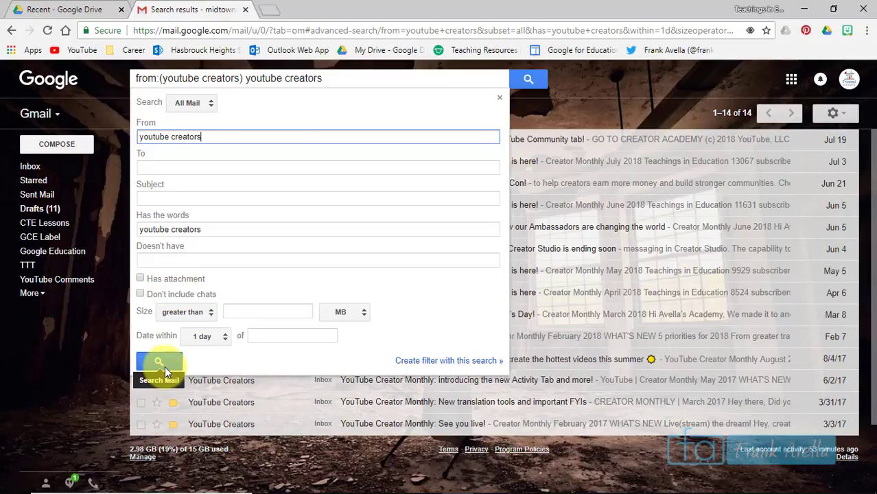
pyautogui.click(547, 112)
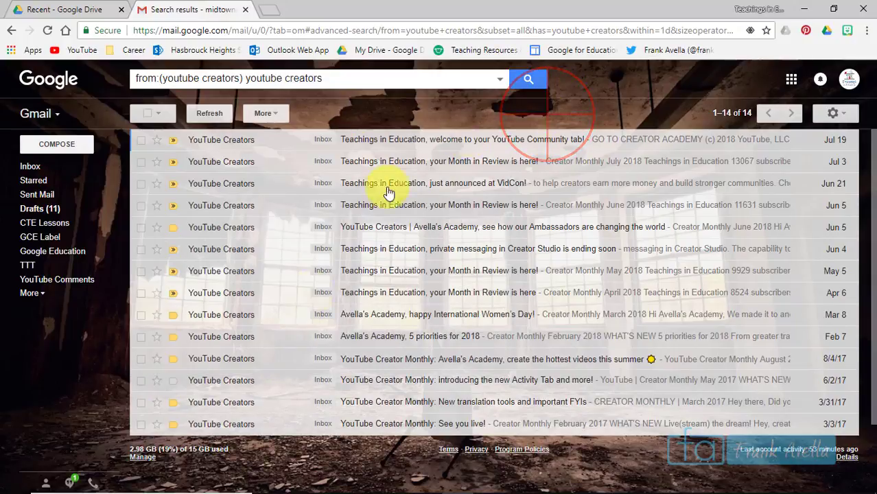
pyautogui.click(502, 80)
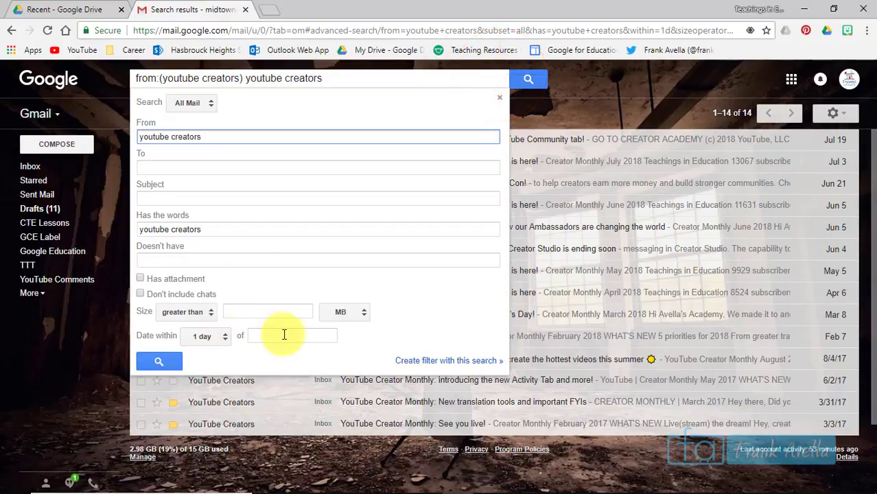